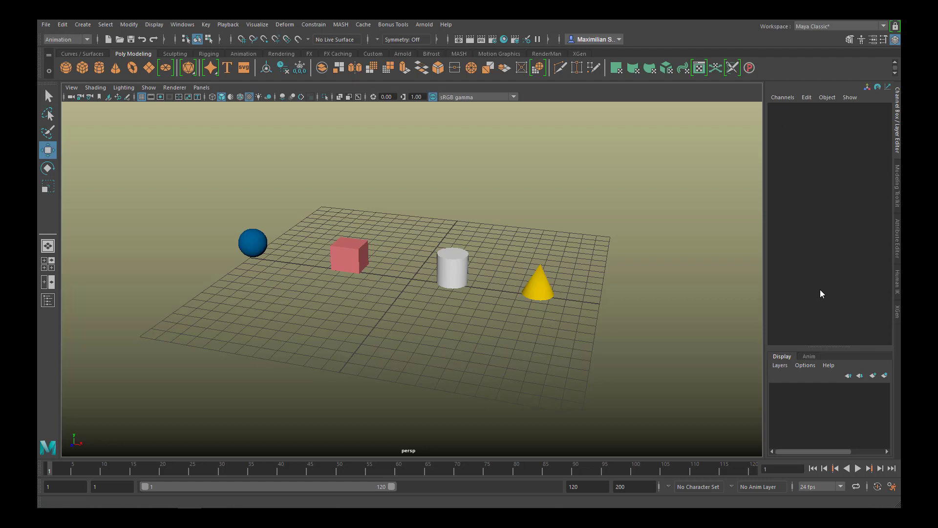
# Briefly toggle the Attribute Editor, then select the pink cube pCube1 to list its channels
pyautogui.hotkey('ctrl', 'a')
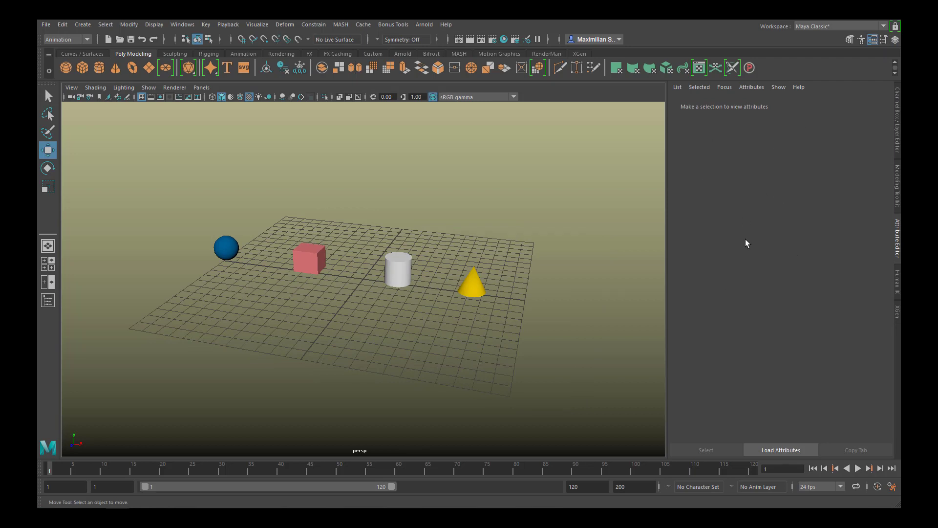
pyautogui.hotkey('ctrl', 'a')
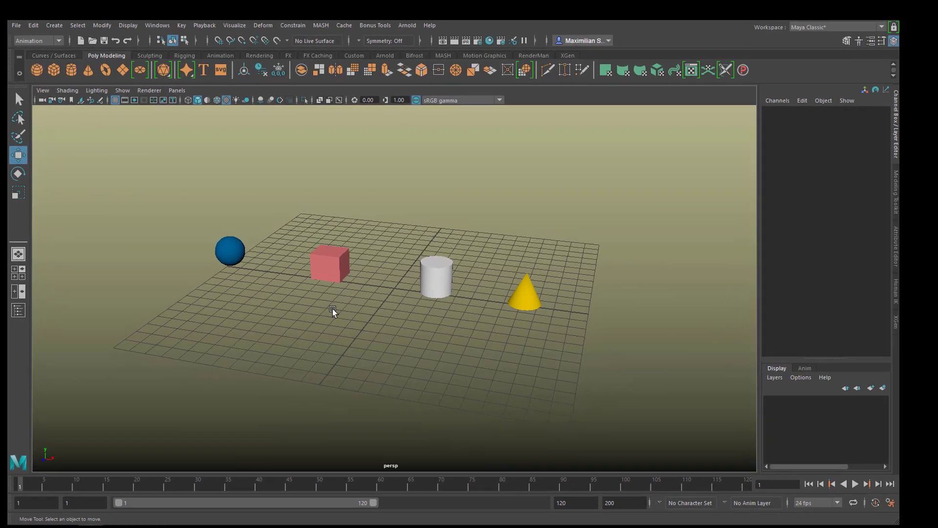
pyautogui.click(312, 280)
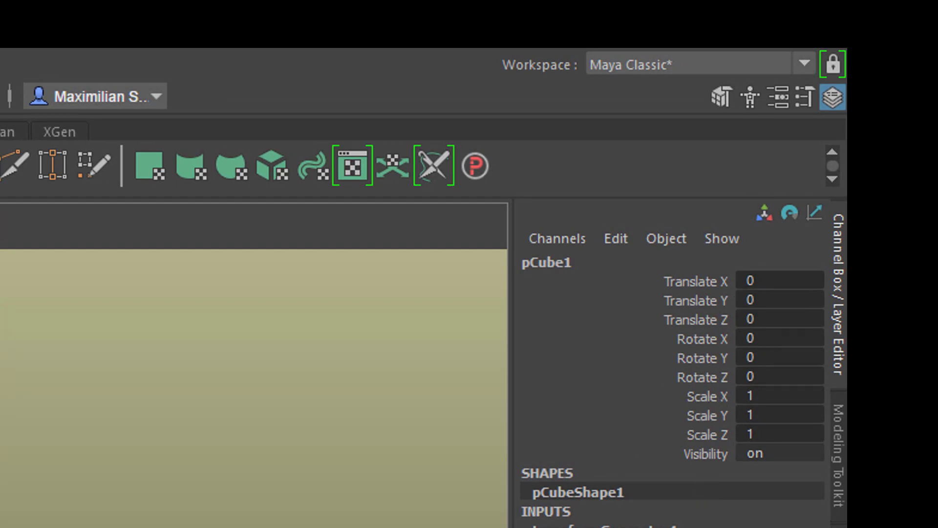
# Open the cube's Attribute Editor and browse pCube1, pCubeShape1 and transformGeometry4 to reach polyCube1
pyautogui.hotkey('ctrl', 'a')
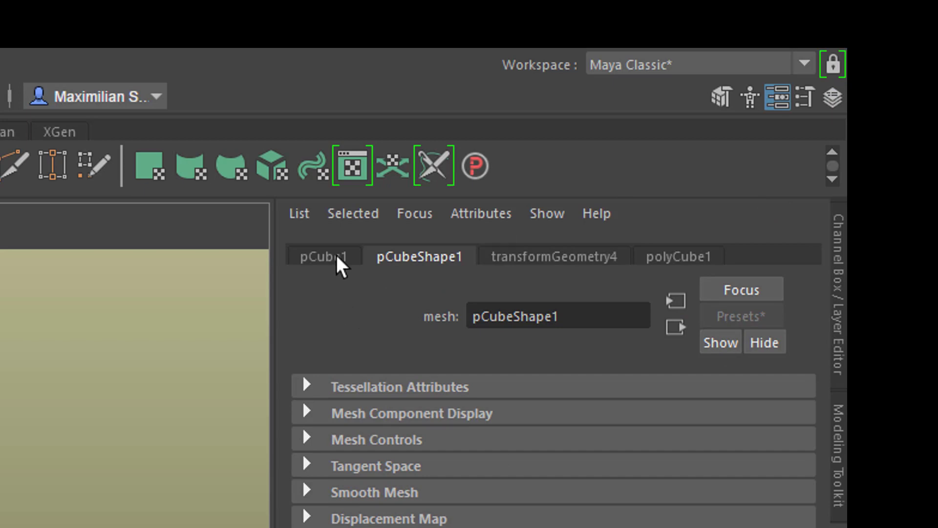
pyautogui.click(337, 257)
pyautogui.click(410, 259)
pyautogui.click(523, 256)
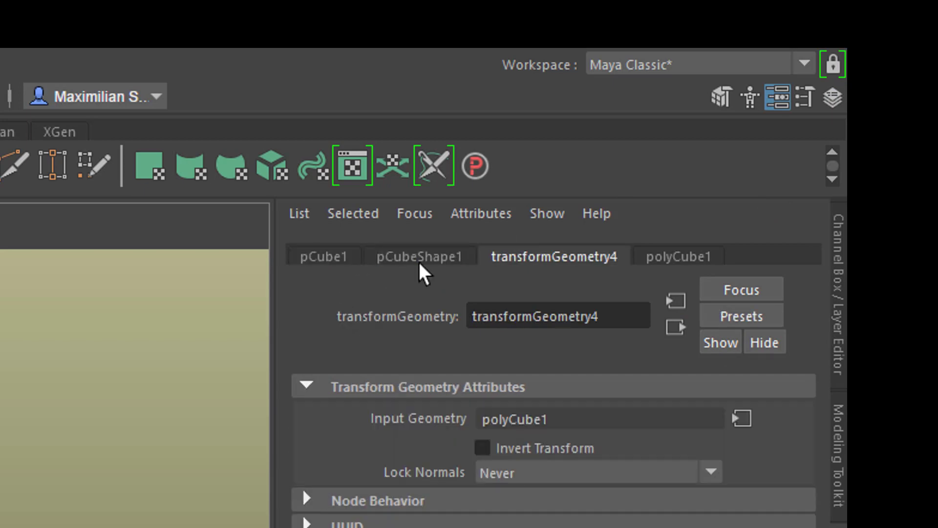
pyautogui.click(338, 256)
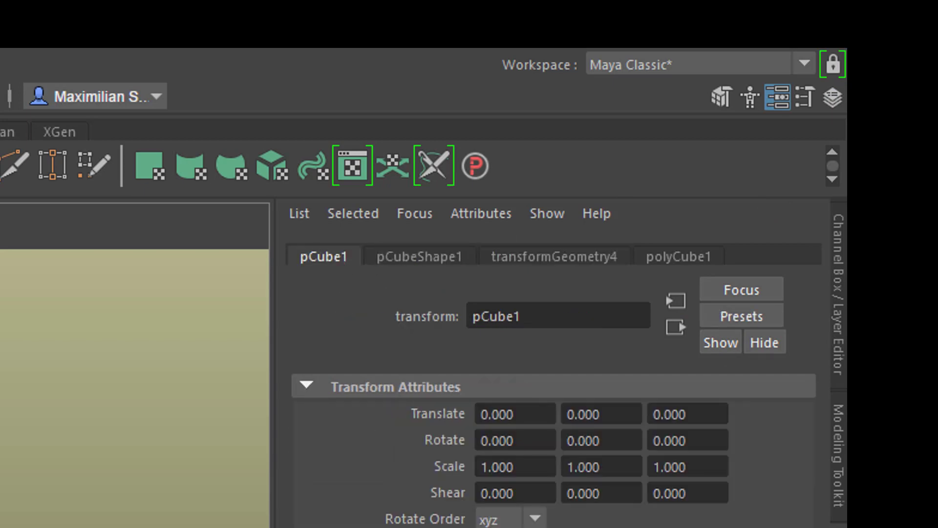
pyautogui.click(688, 255)
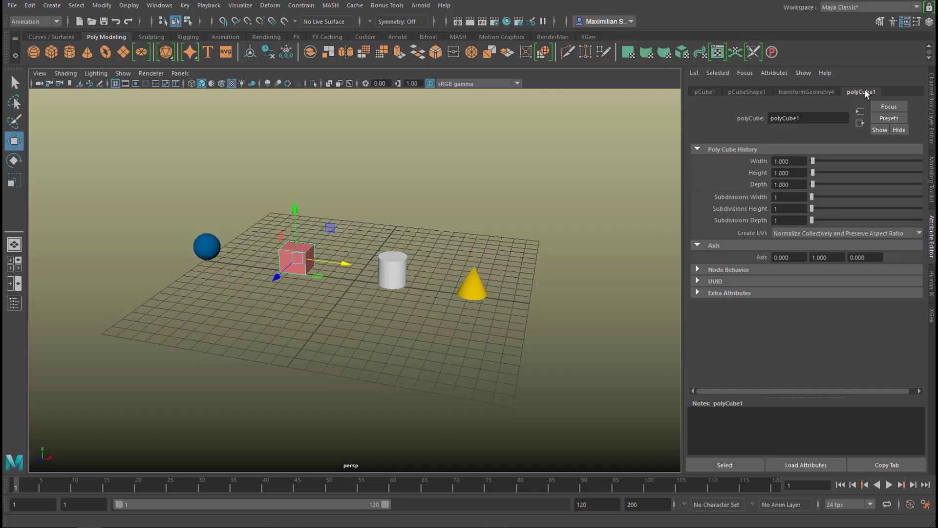
# Stretch the polyCube1 Width to about 5.3, then set it back to 1
pyautogui.moveTo(812, 161); pyautogui.dragTo(817, 160)
pyautogui.click(788, 161)
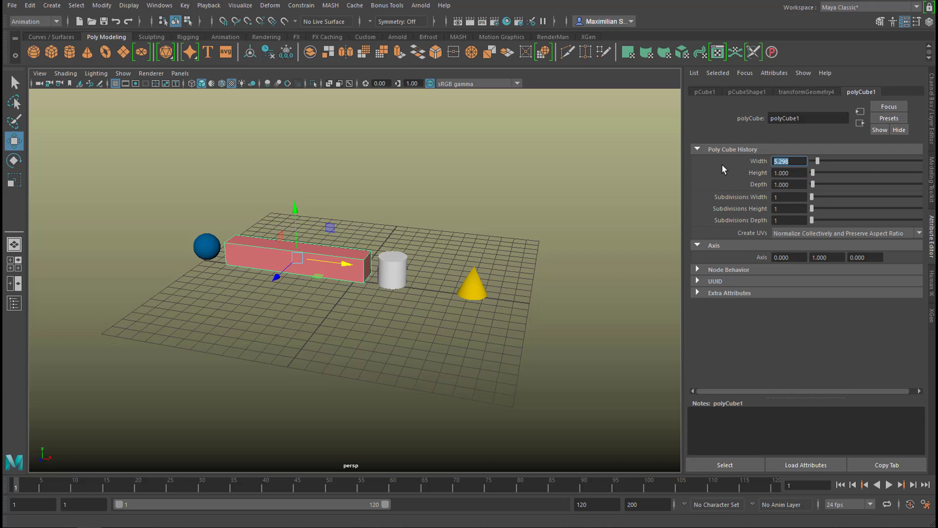
pyautogui.write('1')
pyautogui.press('Return')
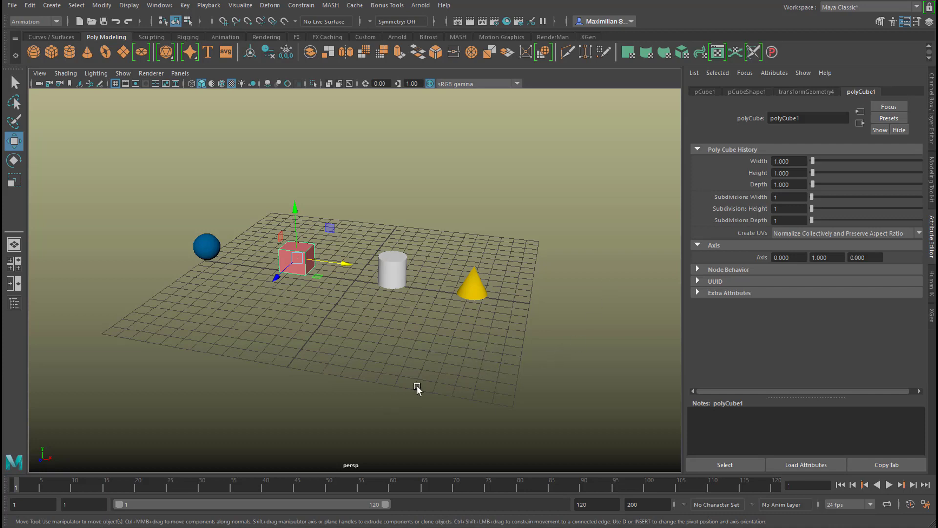
# Switch back to the Channel Box for pCube1 and tumble the camera to a slightly new angle
pyautogui.hotkey('ctrl', 'a')
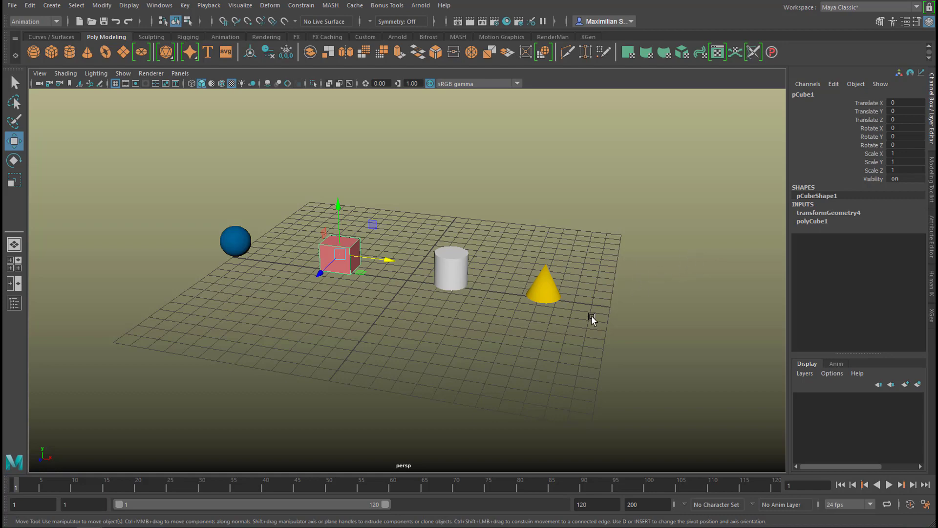
pyautogui.keyDown('alt'); pyautogui.moveTo(593, 320); pyautogui.dragTo(603, 313); pyautogui.keyUp('alt')
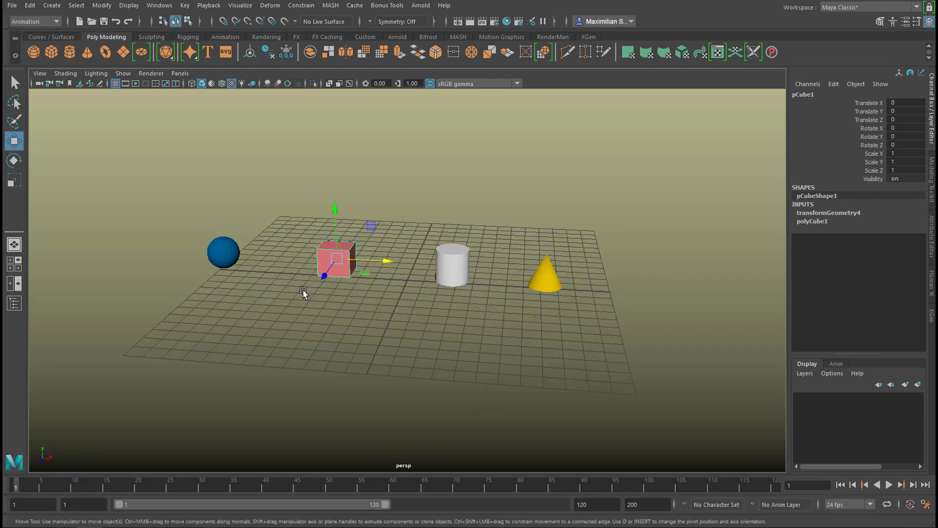
# Set Rotate X and Rotate Y to 60 on the yellow cone and the cube
pyautogui.click(544, 274)
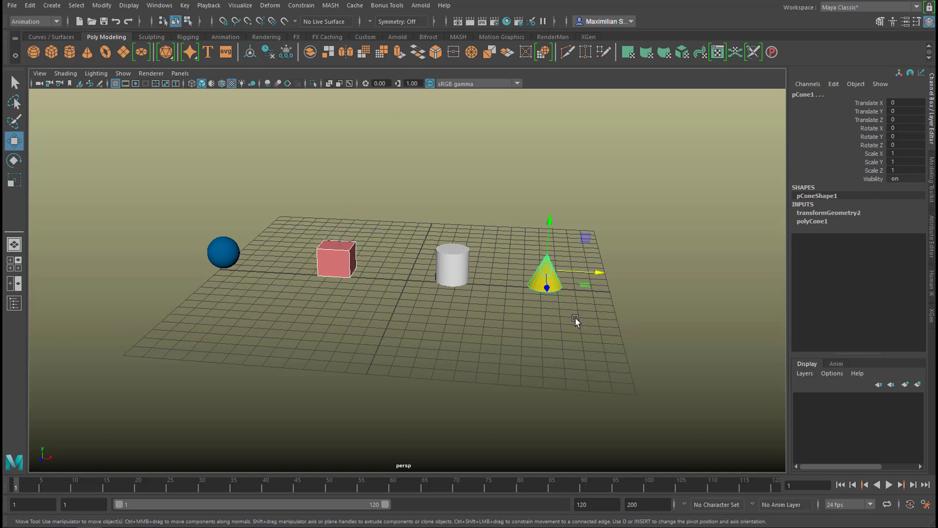
pyautogui.moveTo(895, 128); pyautogui.dragTo(900, 136)
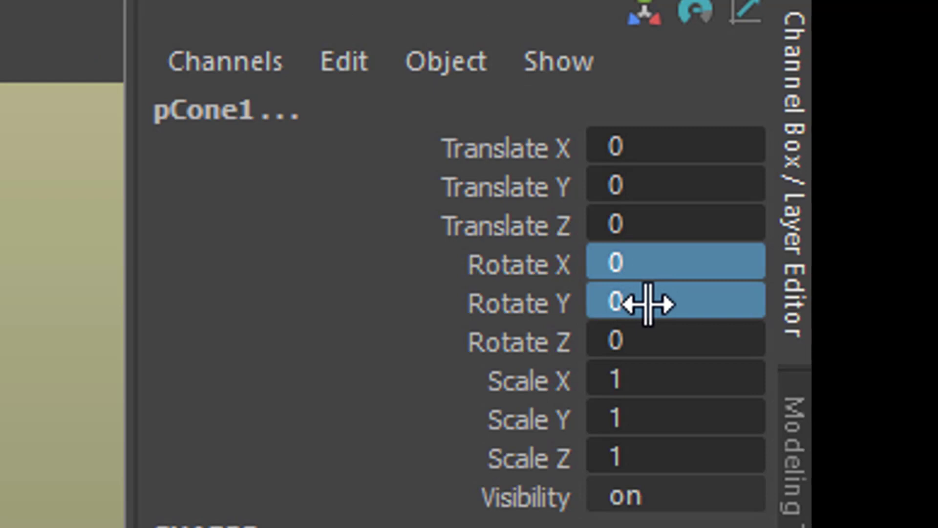
pyautogui.doubleClick(647, 304)
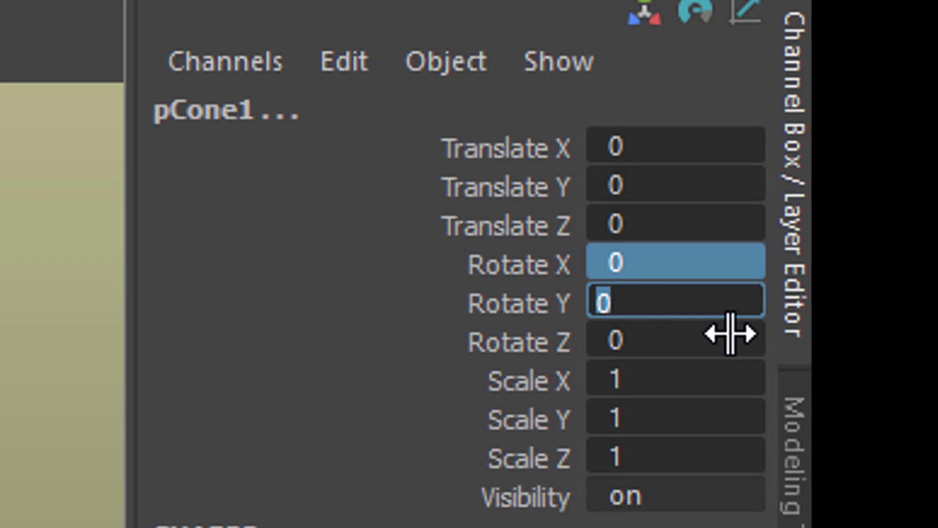
pyautogui.write('60')
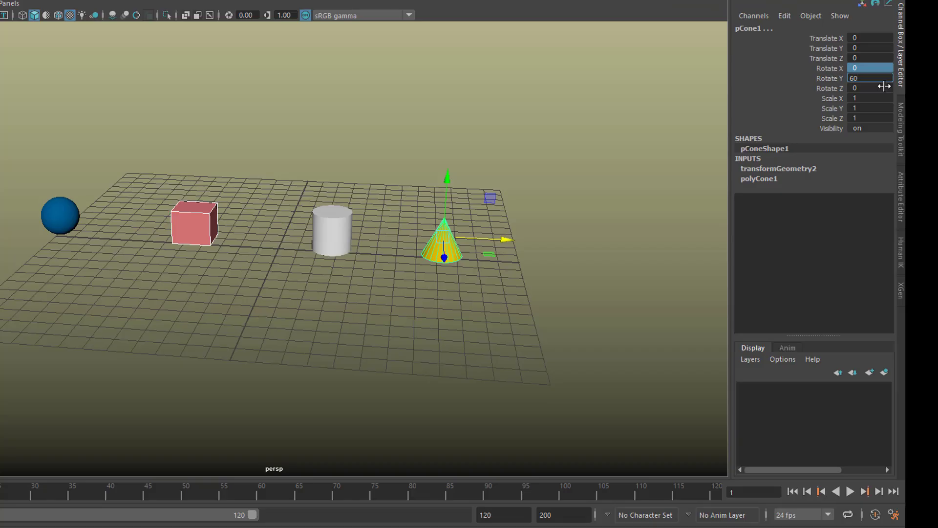
pyautogui.press('Return')
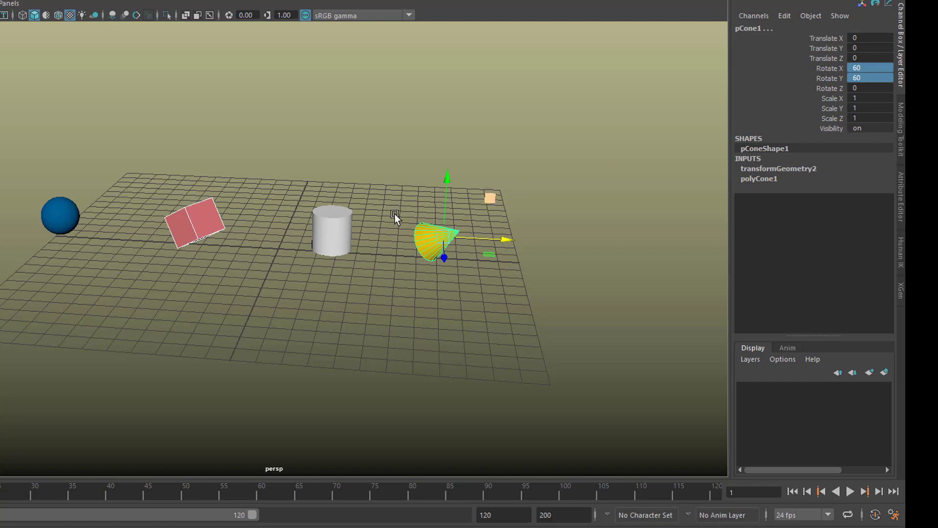
# Set Rotate Z to 155 on the sphere, cube and cylinder together
pyautogui.moveTo(35, 181); pyautogui.dragTo(367, 247)
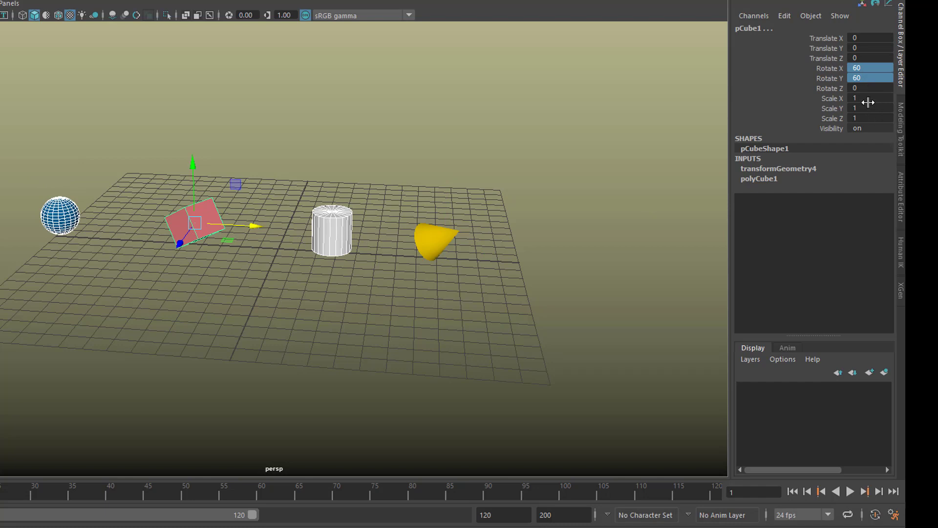
pyautogui.doubleClick(867, 89)
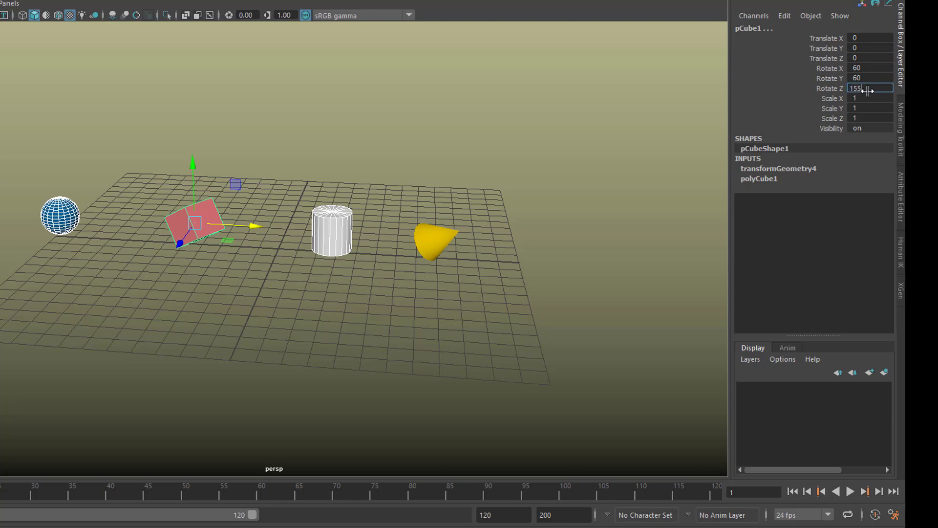
pyautogui.press('Return')
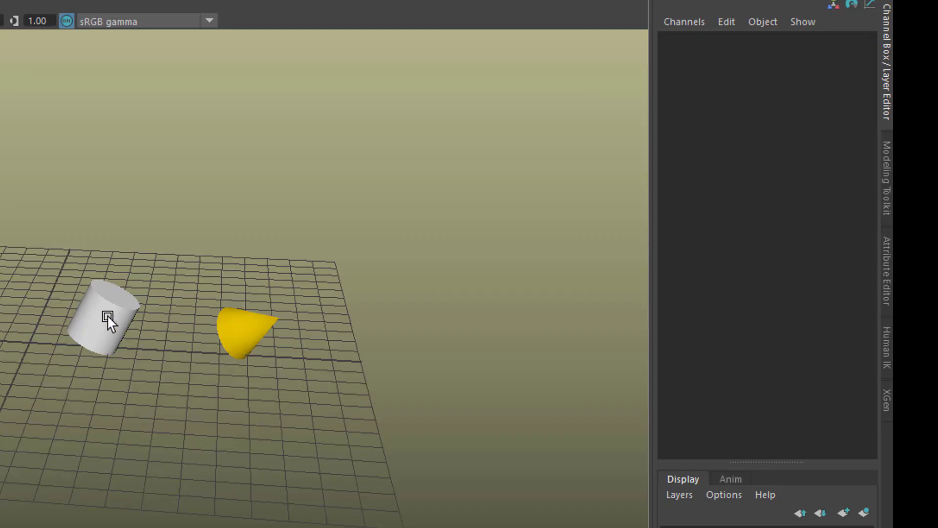
# Give the white cylinder and the cone a Scale Y of 2
pyautogui.click(336, 231)
pyautogui.click(249, 332)
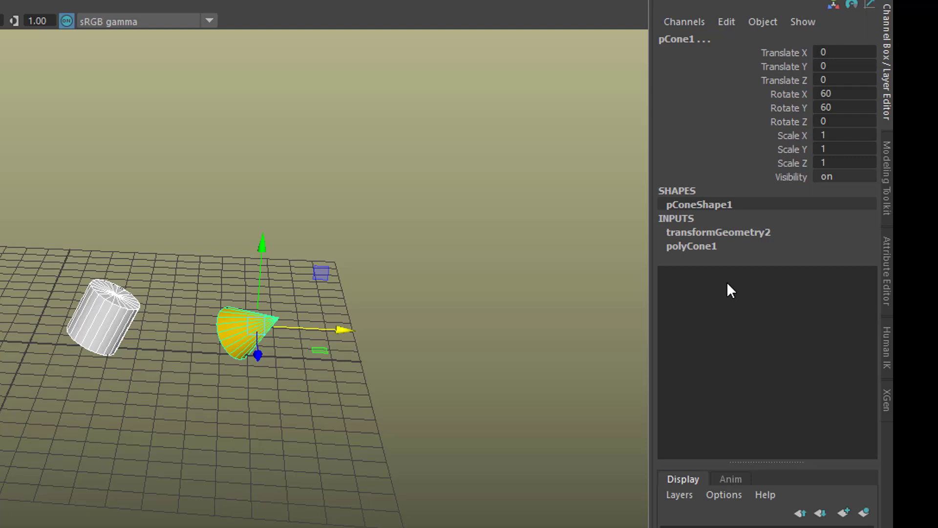
pyautogui.click(840, 150)
pyautogui.click(840, 150)
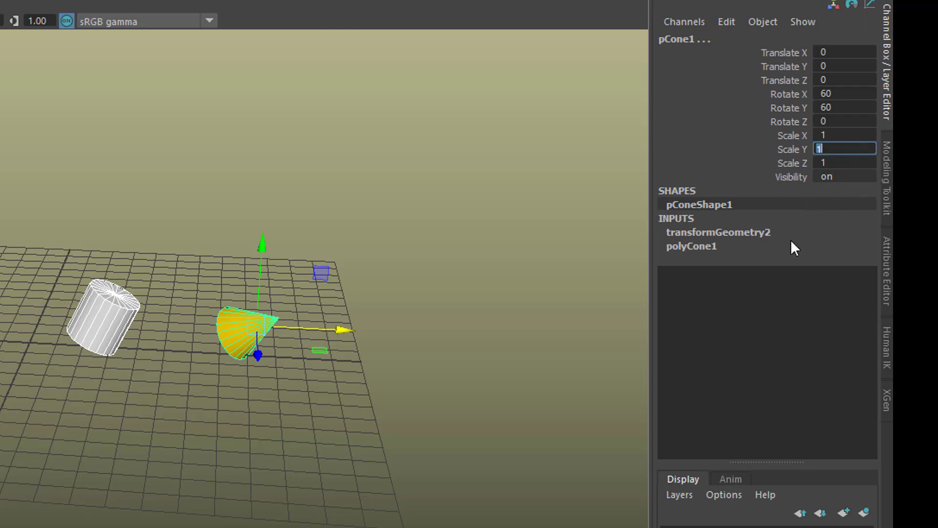
pyautogui.write('2')
pyautogui.press('Return')
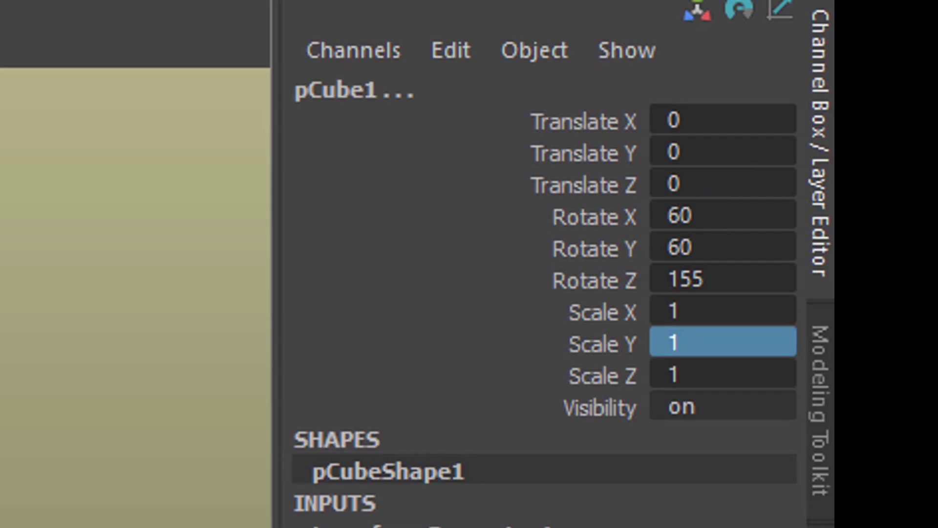
# Move the cube to Translate 2.5 on X, Y and Z, then orbit and open its Attribute Editor
pyautogui.doubleClick(669, 118)
pyautogui.write('1')
pyautogui.press('Return')
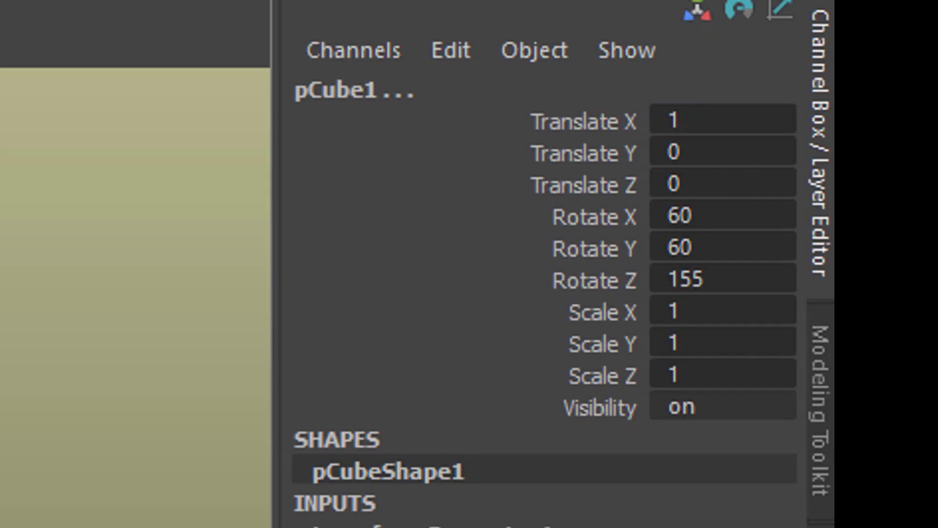
pyautogui.moveTo(684, 120); pyautogui.dragTo(684, 184)
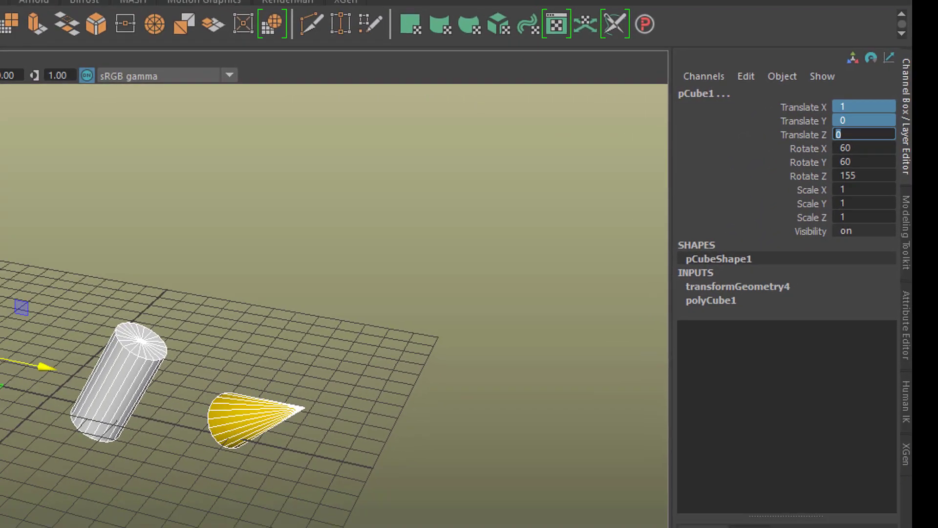
pyautogui.write('2.5')
pyautogui.press('Return')
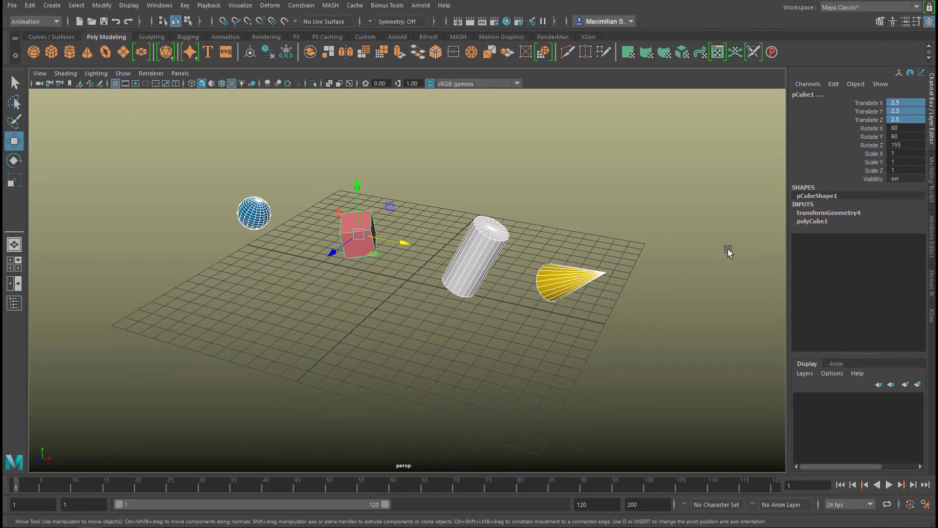
pyautogui.keyDown('alt'); pyautogui.moveTo(728, 248); pyautogui.dragTo(660, 335); pyautogui.keyUp('alt')
pyautogui.hotkey('ctrl', 'a')
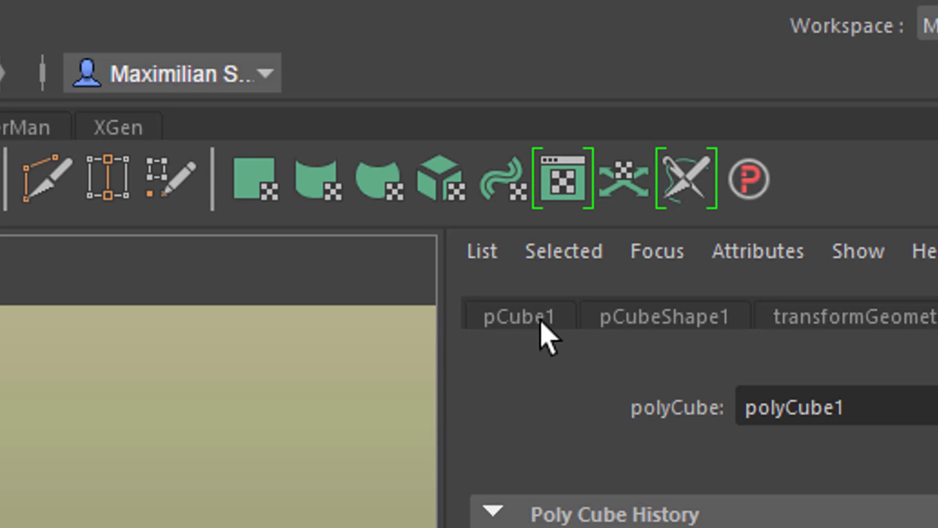
# Set the cube's Translate Y to 5 on the pCube1 tab, then go back to the Channel Box
pyautogui.click(545, 338)
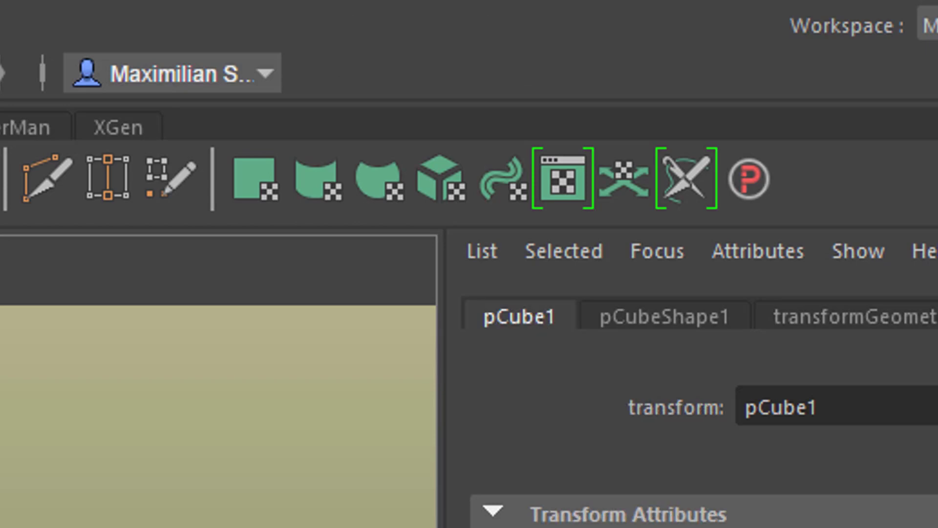
pyautogui.click(888, 527)
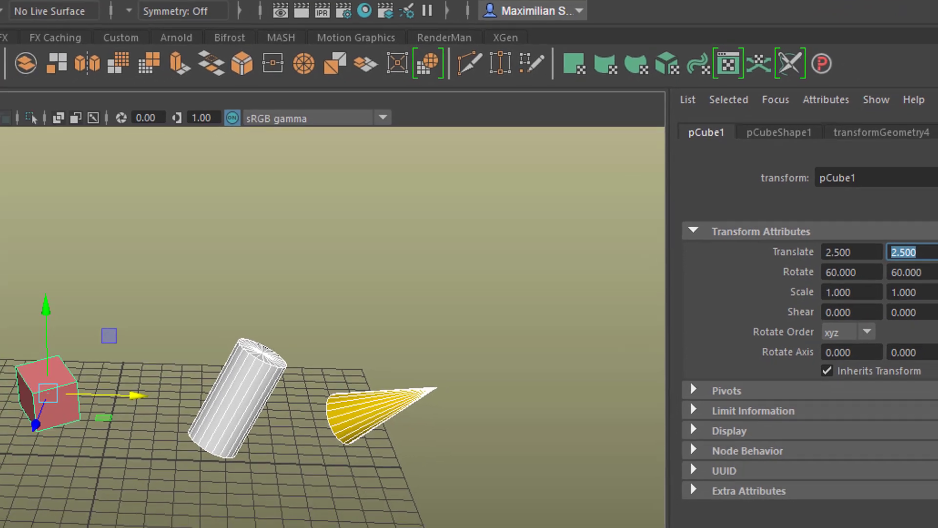
pyautogui.write('5')
pyautogui.press('Return')
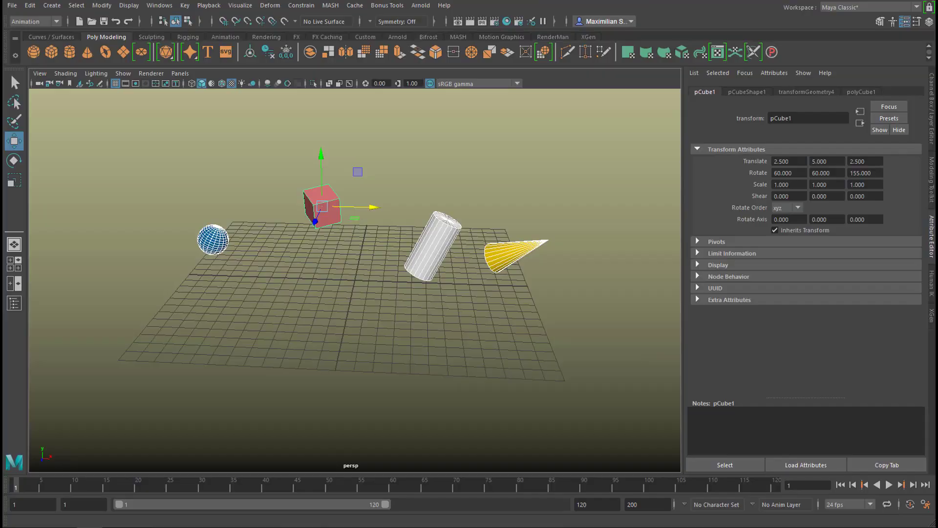
pyautogui.hotkey('ctrl', 'a')
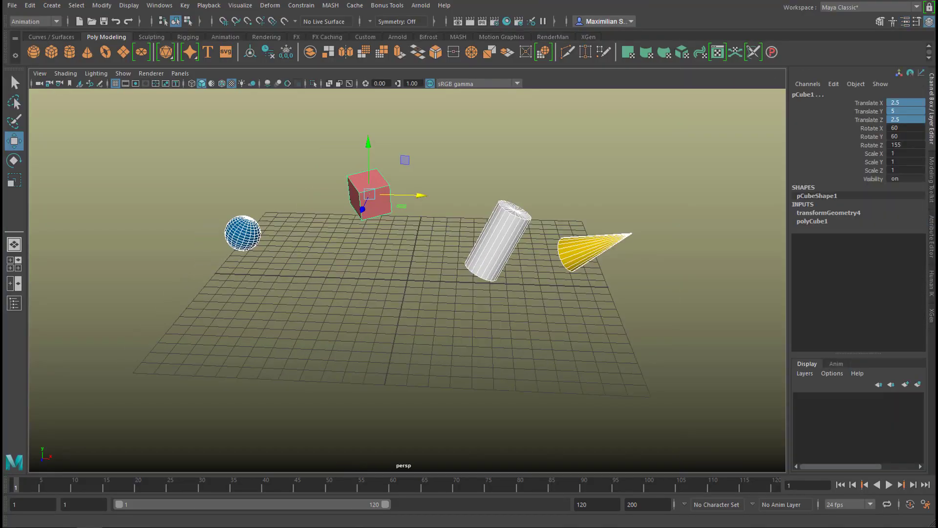